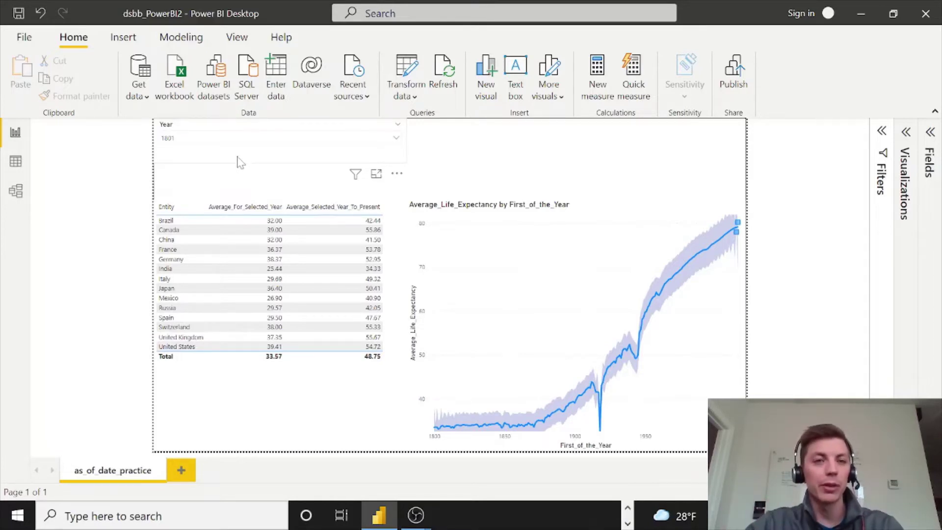
Expand the Fields pane and scroll through the Year slicer's list of years
left_click(239, 161)
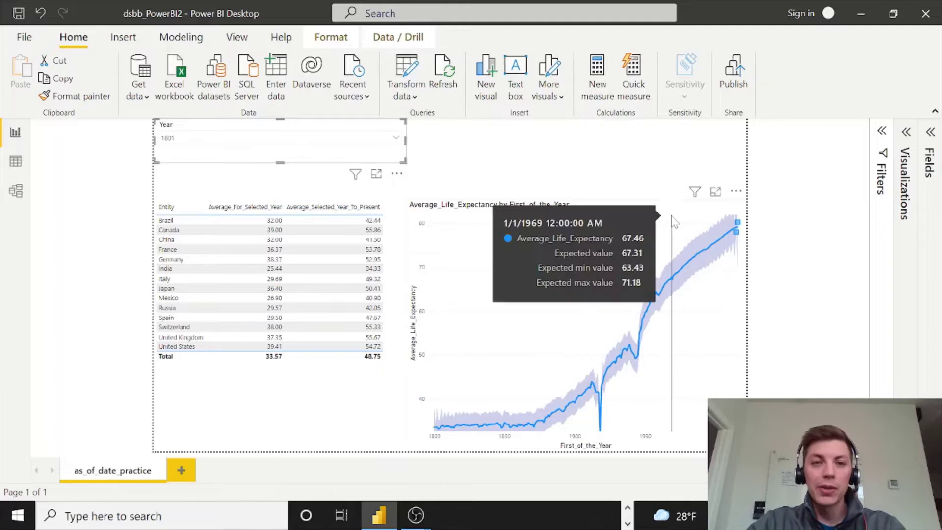
left_click(931, 138)
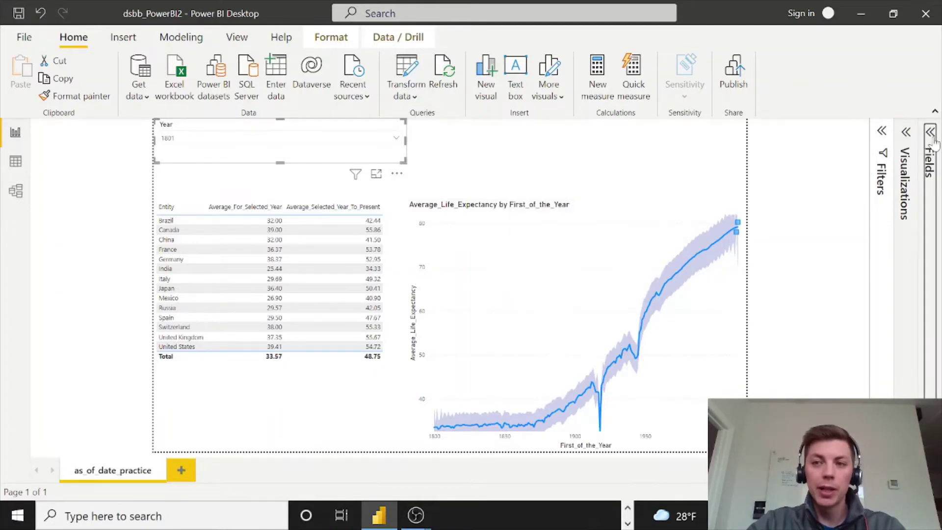
mouse_move(162, 140)
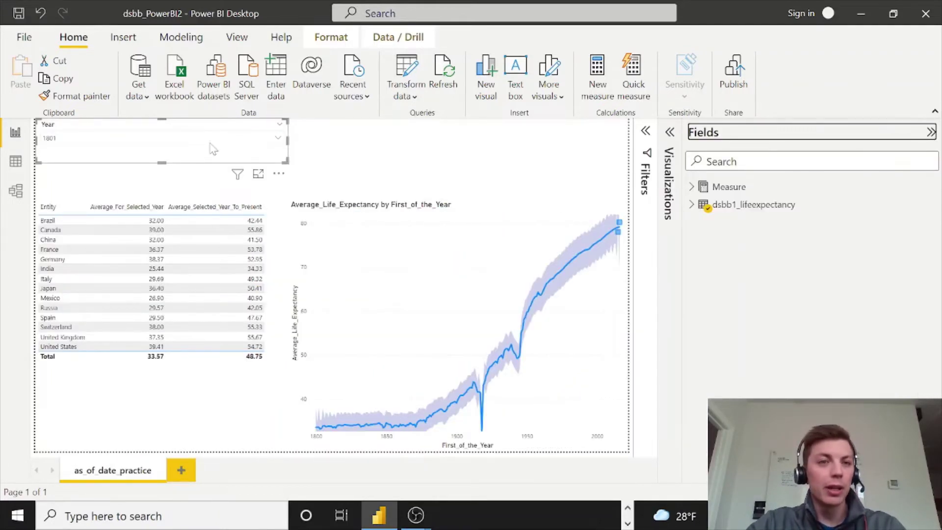
left_click(212, 148)
scroll(98, 177, "down", 5)
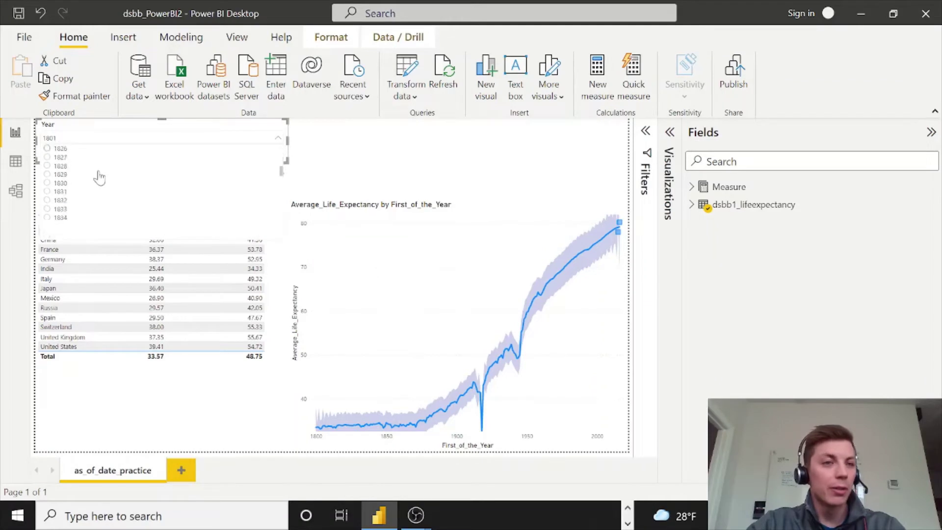
scroll(99, 177, "down", 3)
scroll(93, 187, "down", 3)
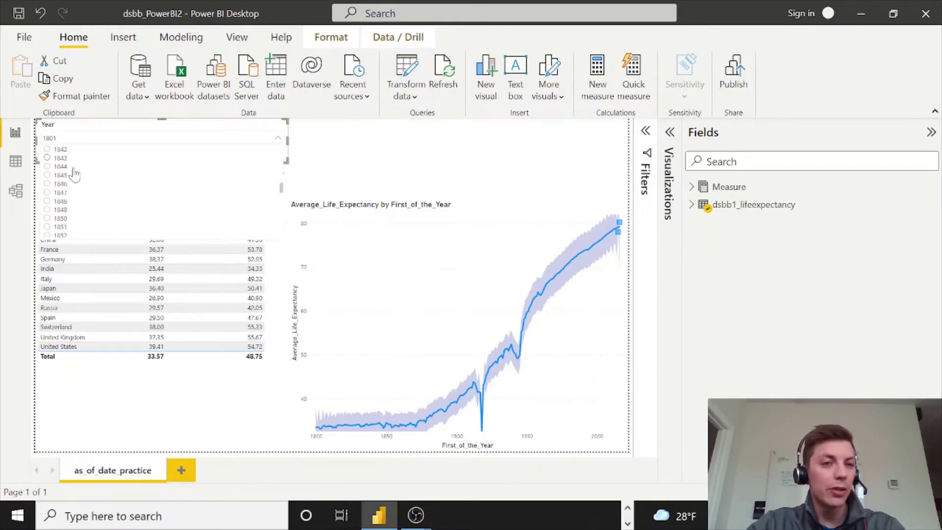
left_click(395, 140)
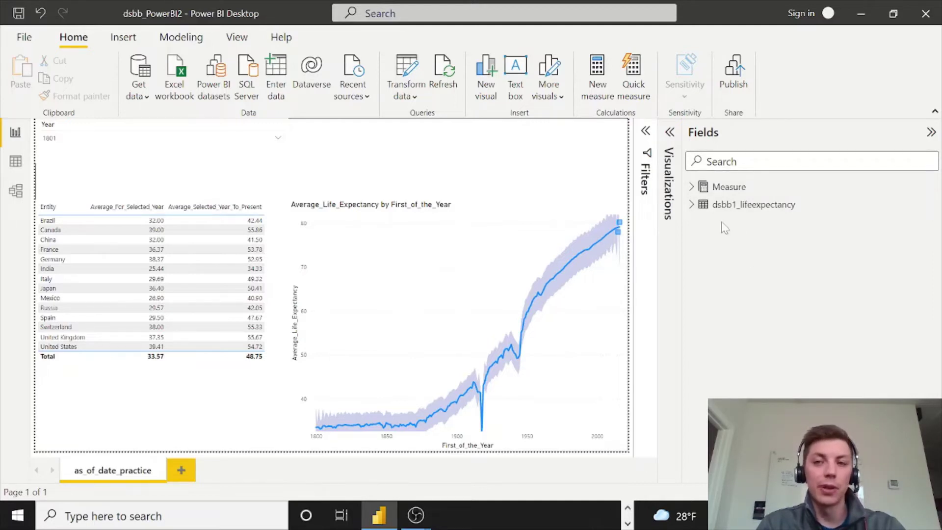
Drag First_of_the_Year into 'Filters on all pages' and expand its Date Hierarchy
left_click(692, 213)
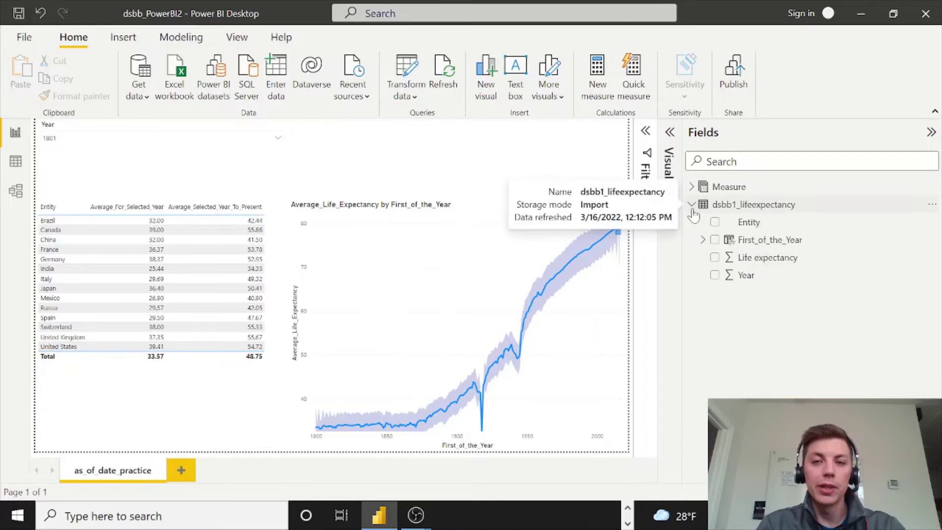
left_click(645, 131)
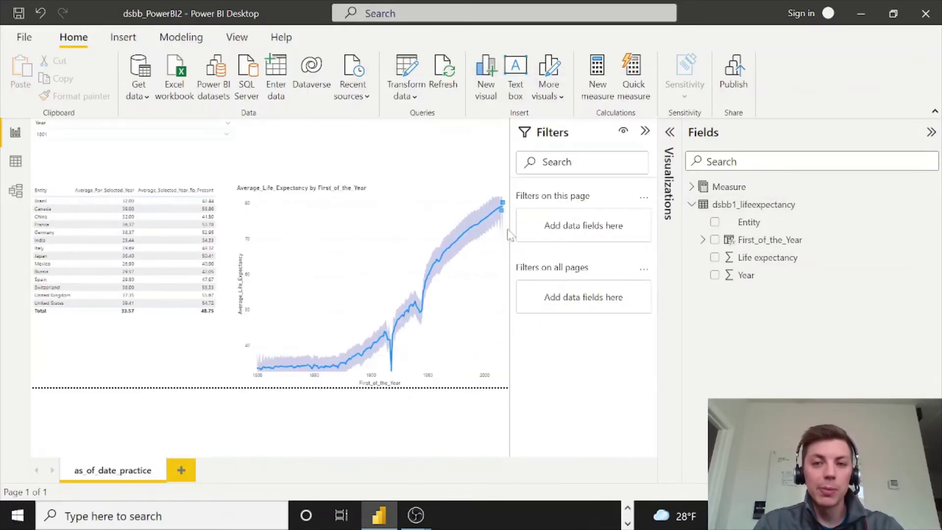
mouse_move(784, 241)
left_mouse_down()
mouse_move(593, 264)
mouse_move(568, 300)
left_mouse_up()
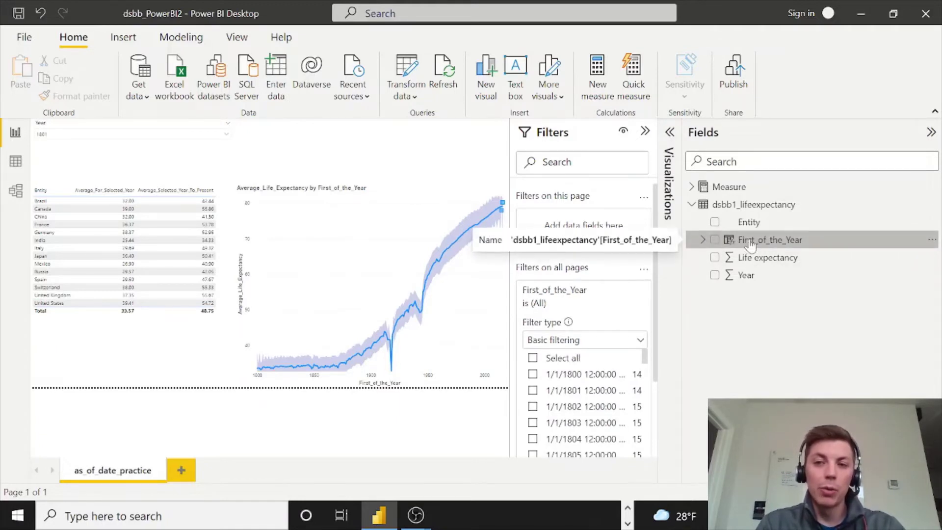
left_click(703, 240)
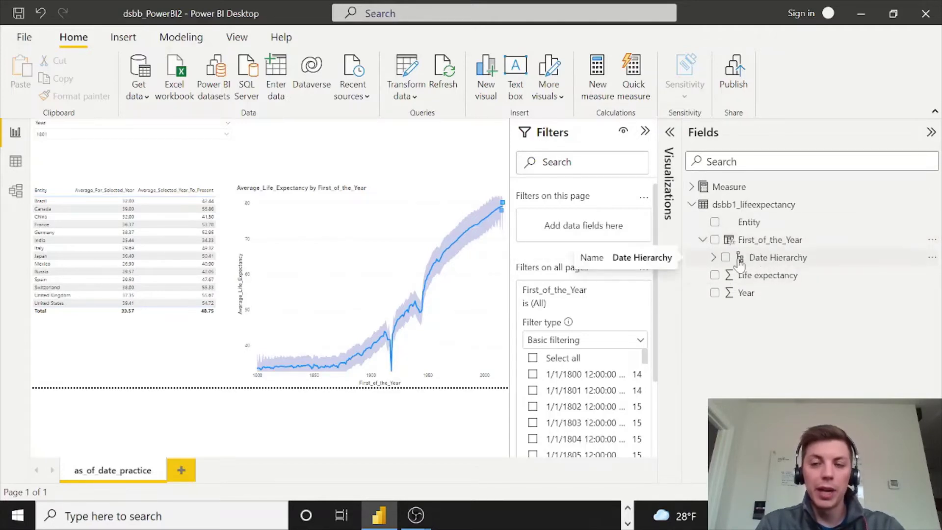
left_click(713, 258)
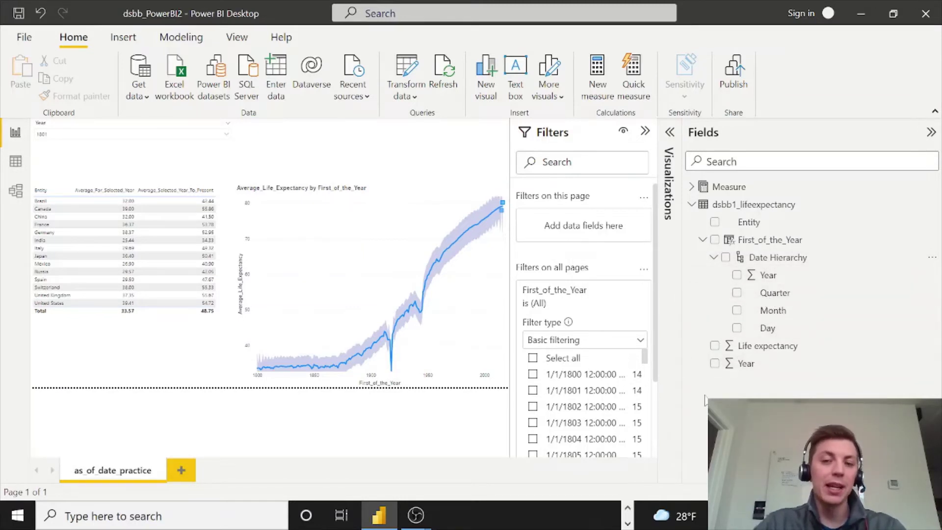
mouse_move(581, 338)
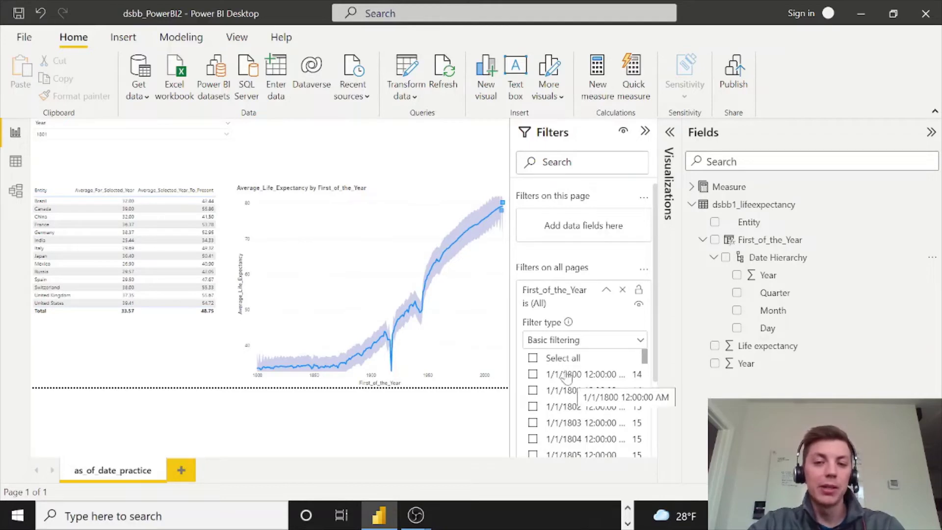
Switch the First_of_the_Year filter type to Relative date and bring up its time-unit choices
left_click(569, 341)
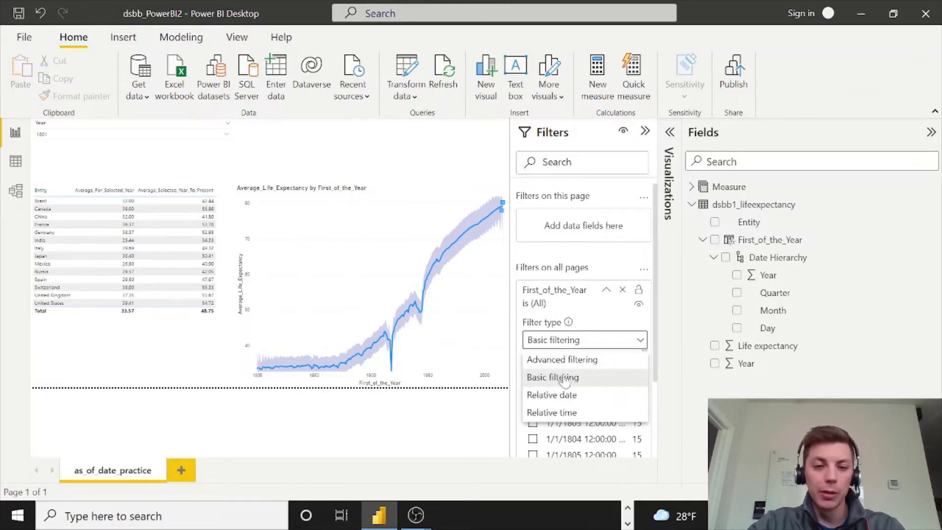
left_click(547, 395)
type("20")
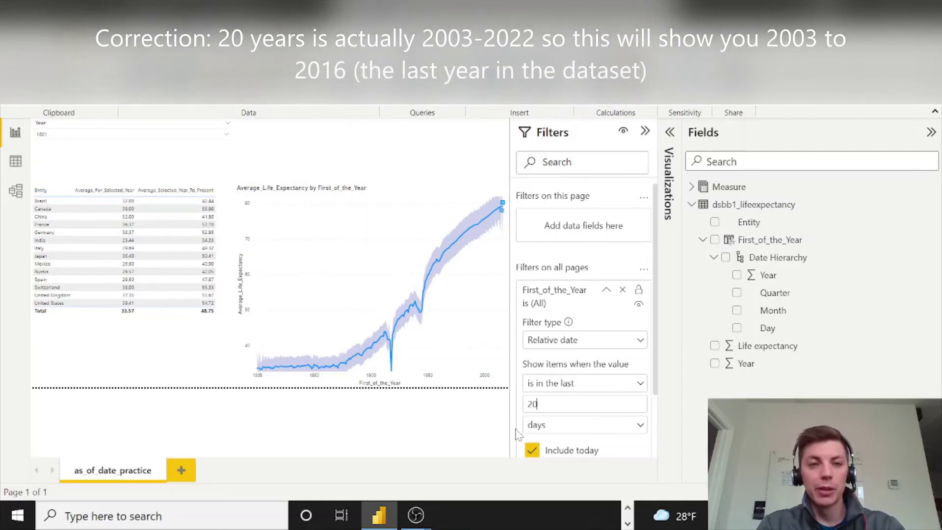
left_click(586, 431)
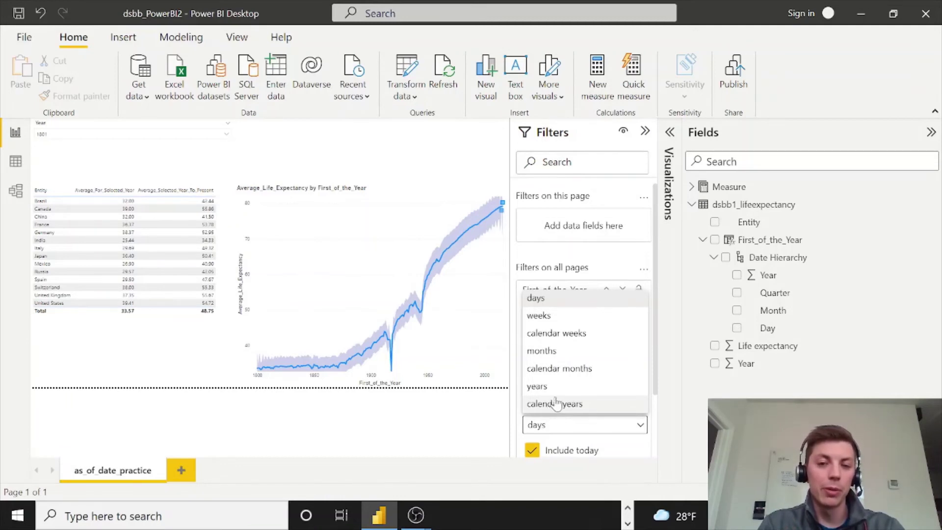
Set the relative date unit to years and apply the last-20-years filter
left_click(539, 387)
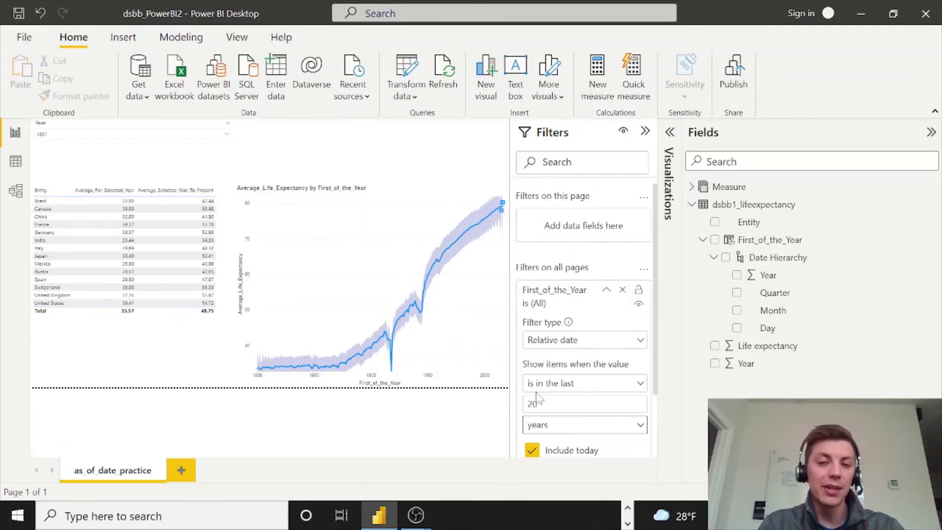
scroll(559, 427, "down", 1)
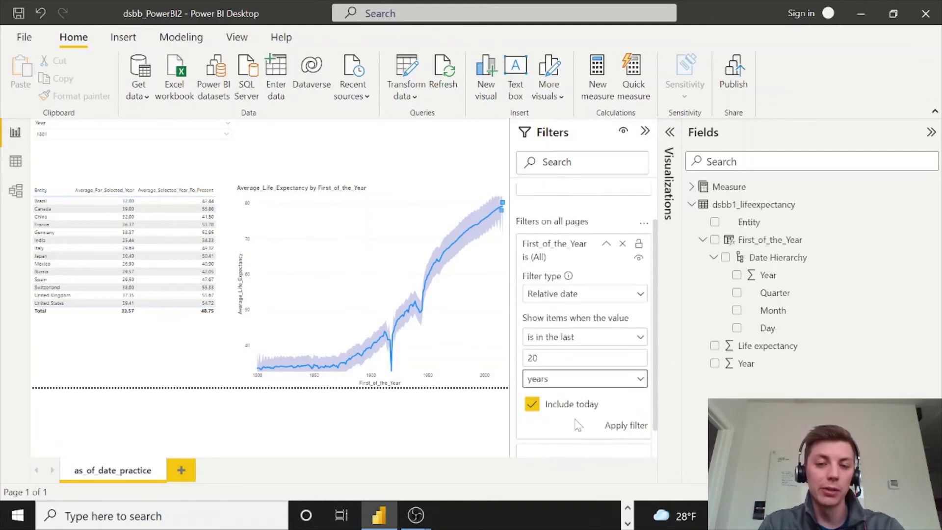
left_click(622, 425)
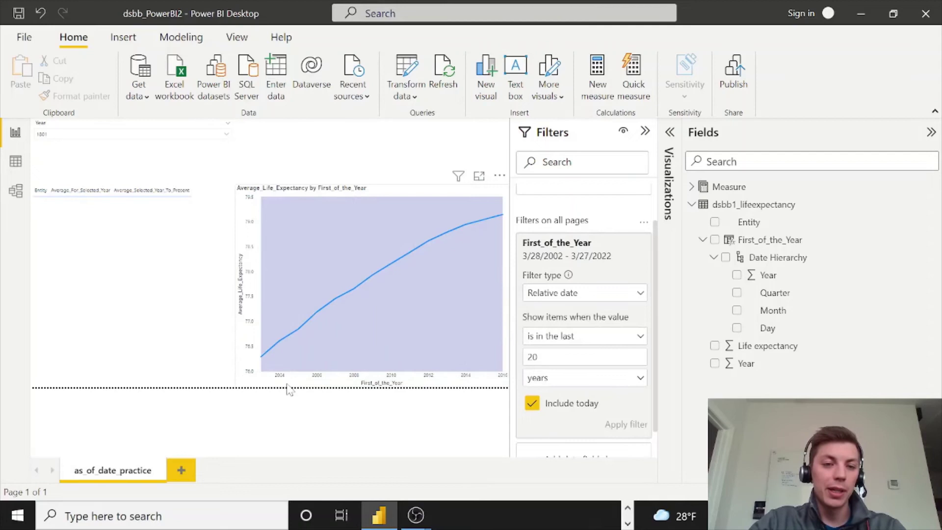
mouse_move(479, 366)
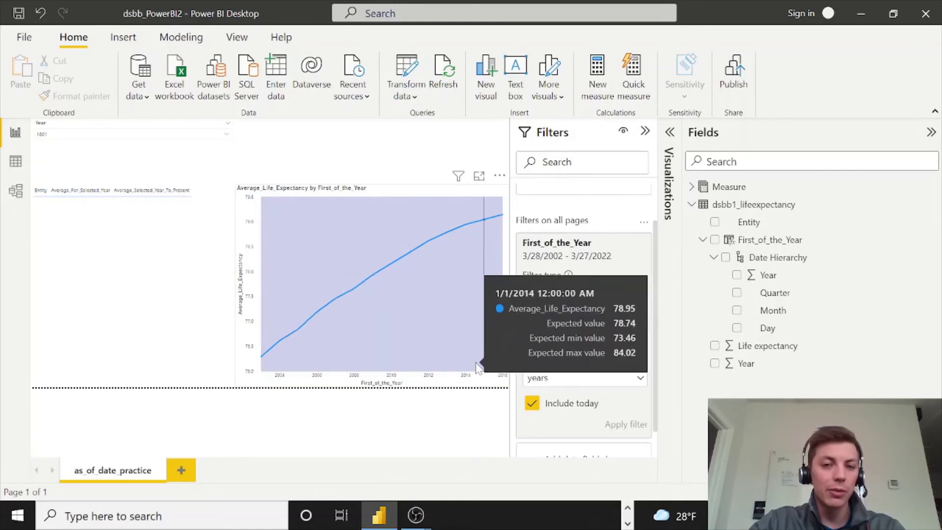
Pick 2016 in the Year slicer and check the now-shortened year list
left_click(89, 142)
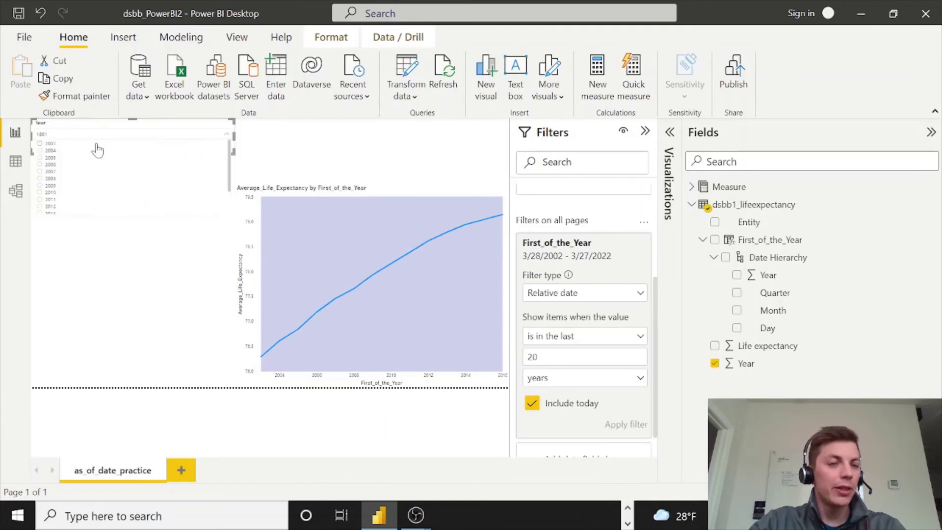
scroll(93, 175, "down", 2)
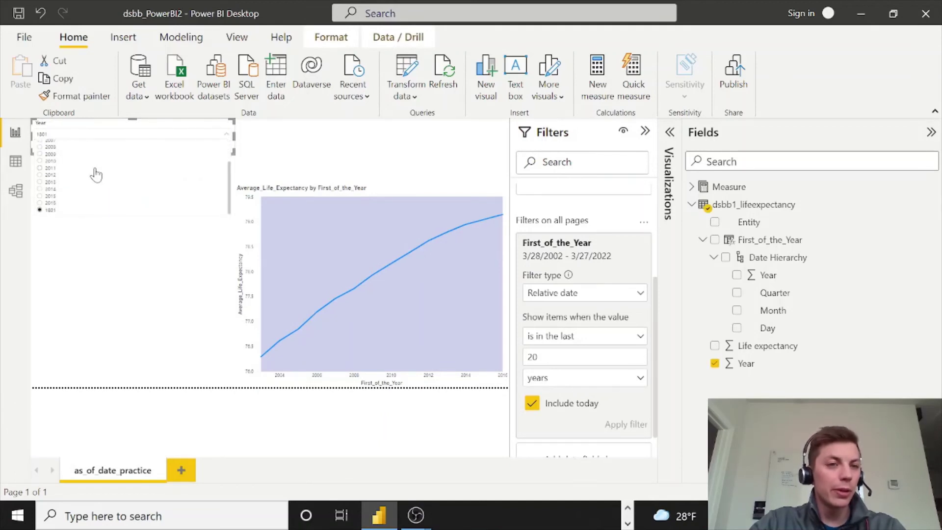
left_click(50, 209)
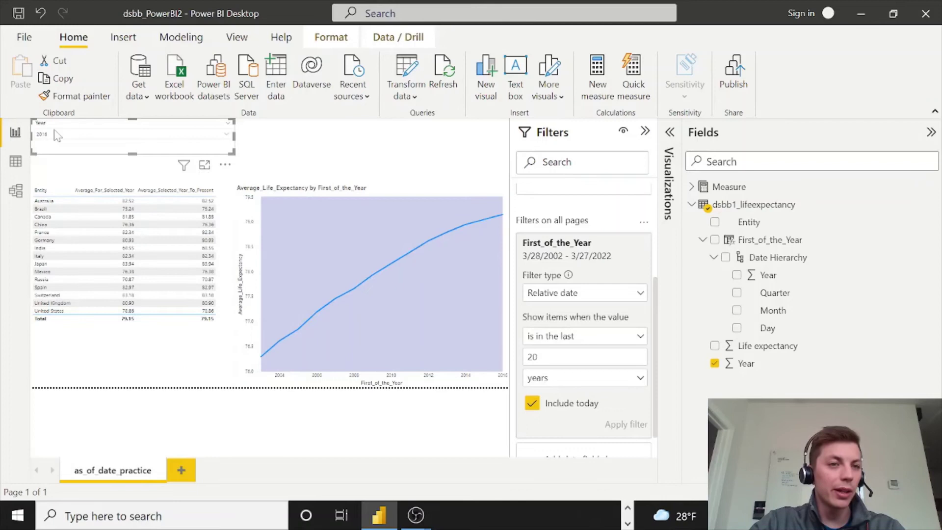
left_click(58, 136)
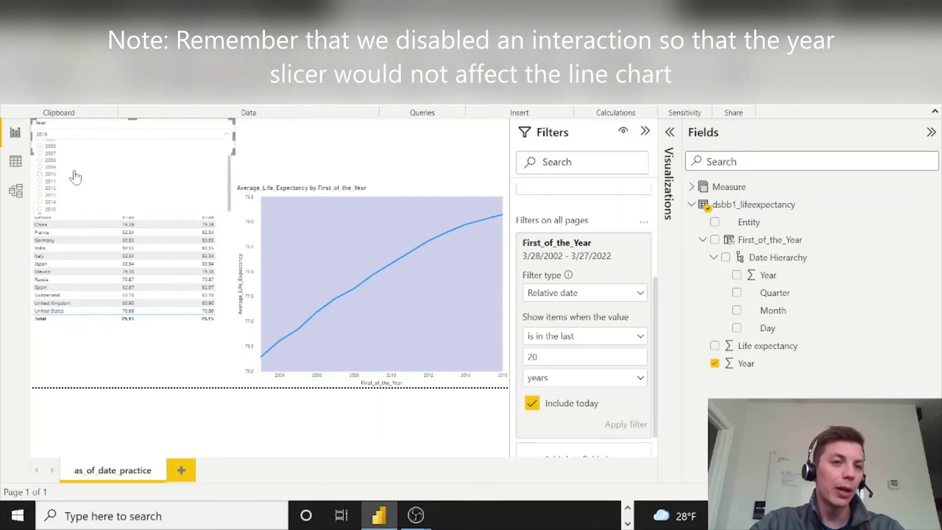
left_click(308, 131)
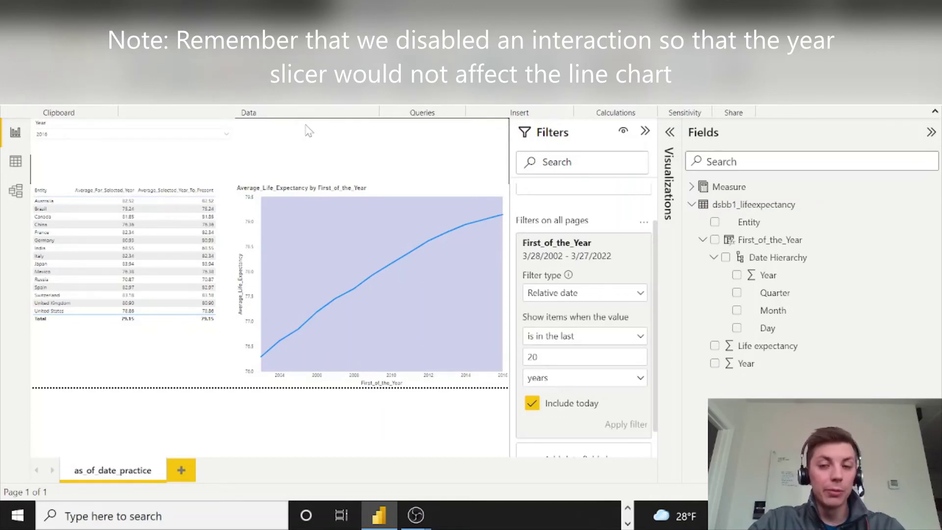
Collapse and hide the First_of_the_Year filter card from viewers, then save with Ctrl+S
left_click(555, 264)
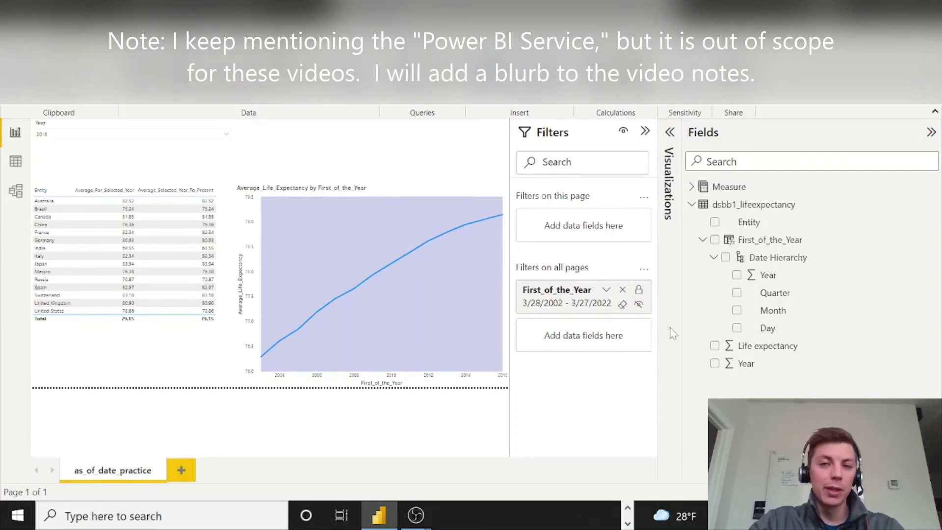
left_click(638, 304)
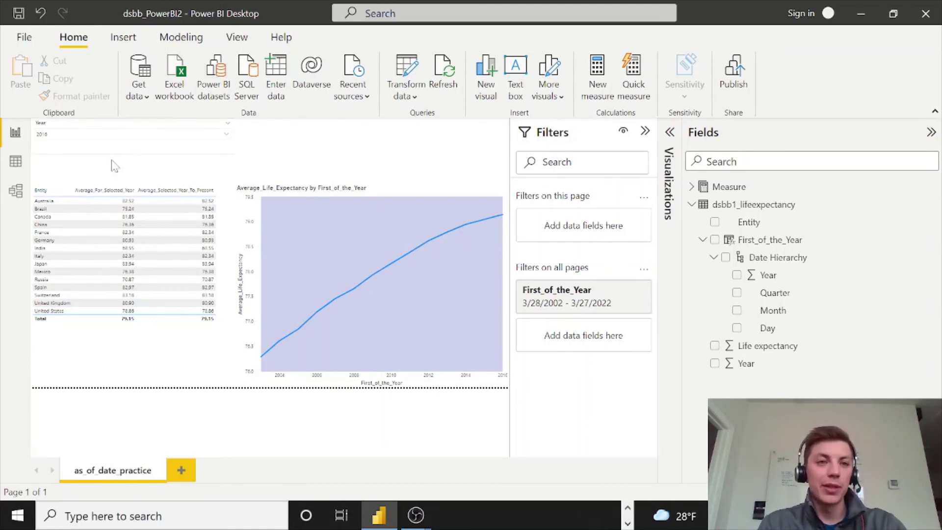
left_click(150, 154)
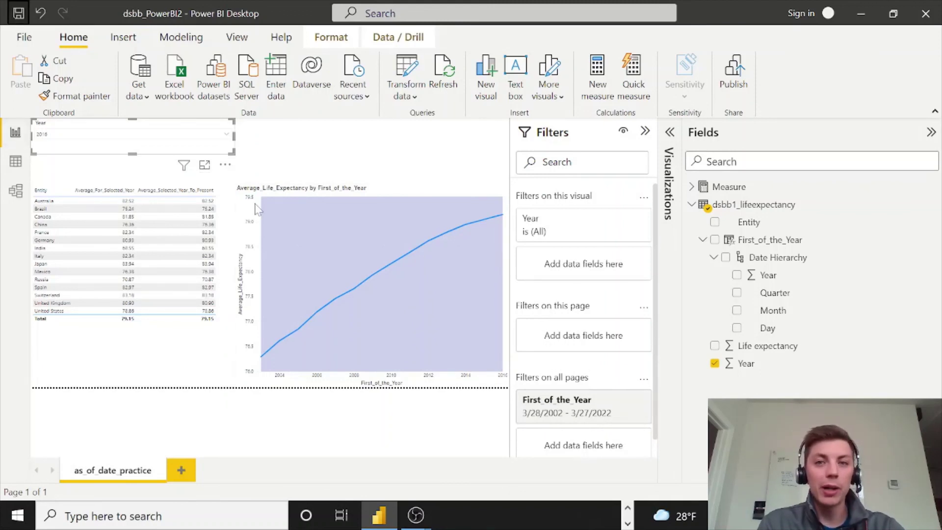
key("ctrl+s")
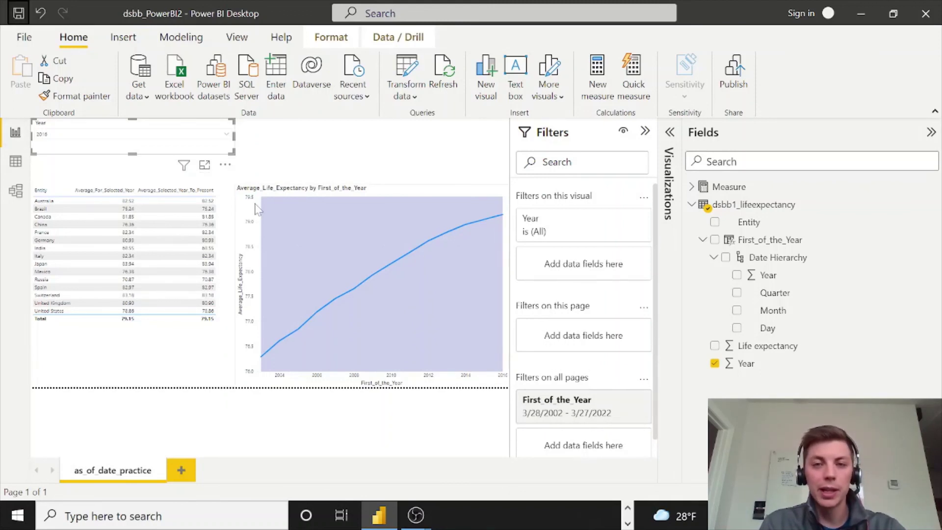